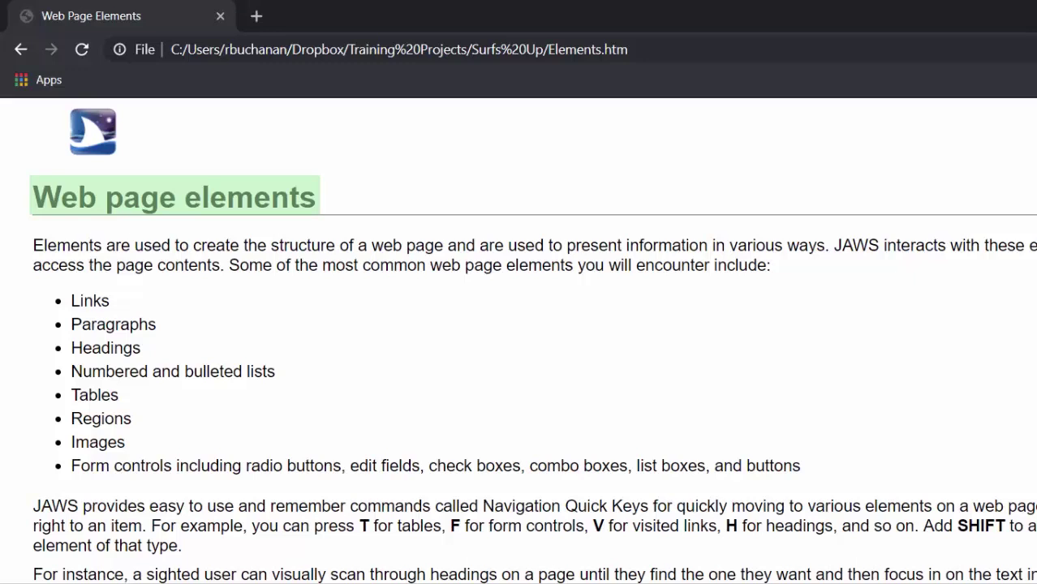
# - Read the intro paragraph, then the Links, Paragraphs, Headings, lists, Tables, Regions and Form controls items
pyautogui.press('Down')
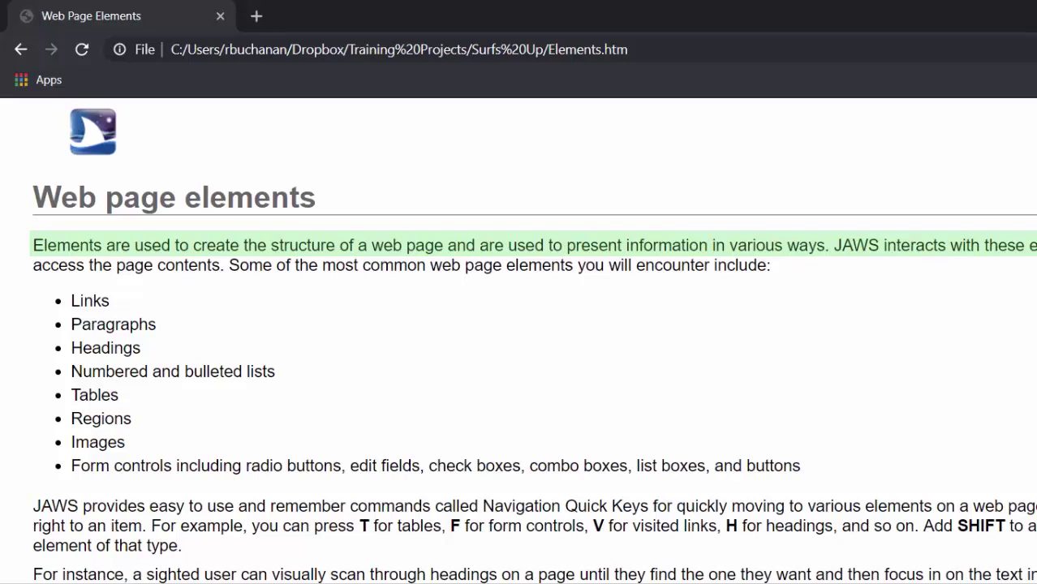
pyautogui.press('Down')
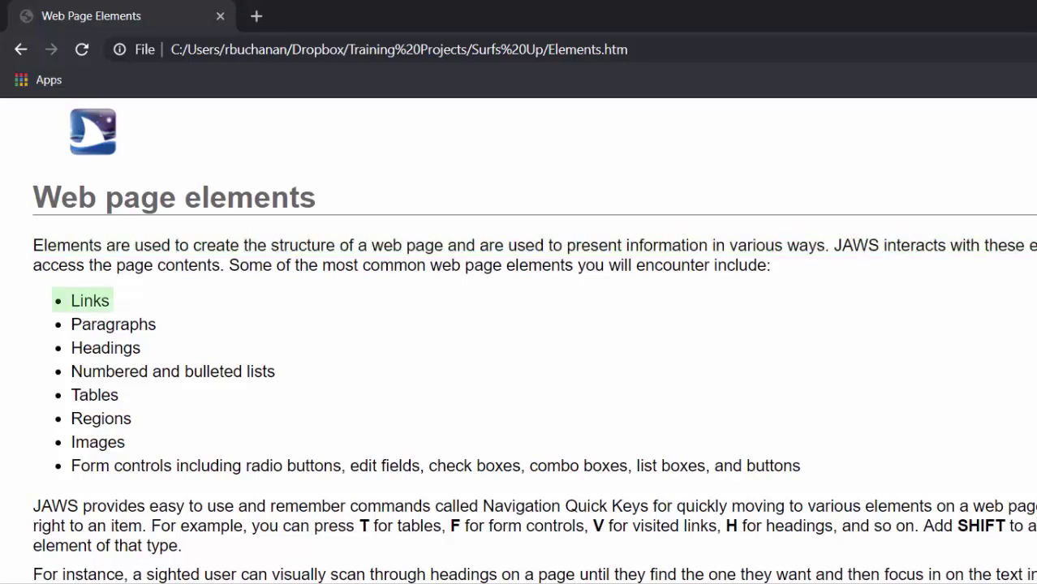
pyautogui.press('Down')
pyautogui.press('Down')
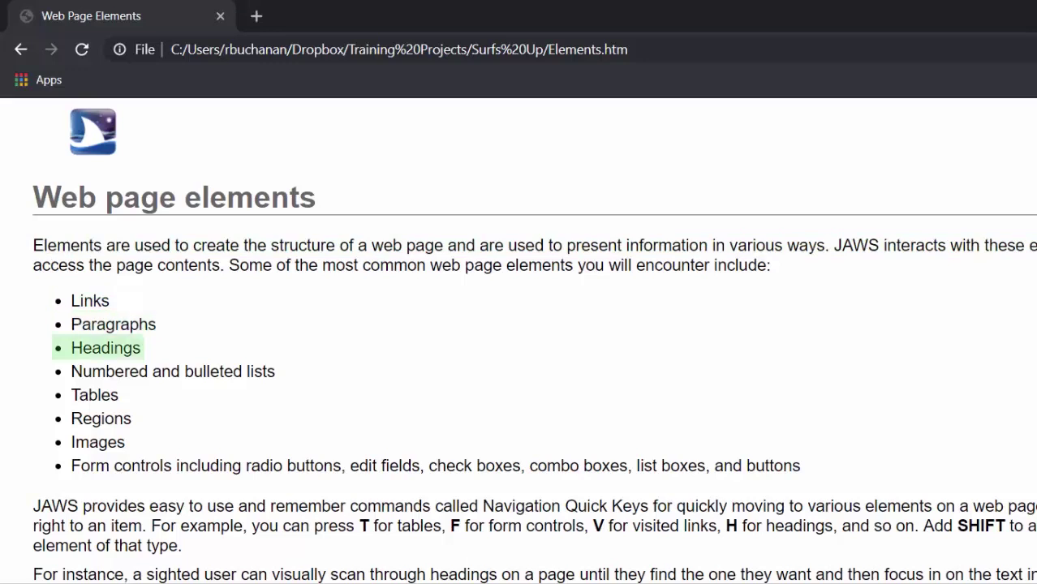
pyautogui.press('Down')
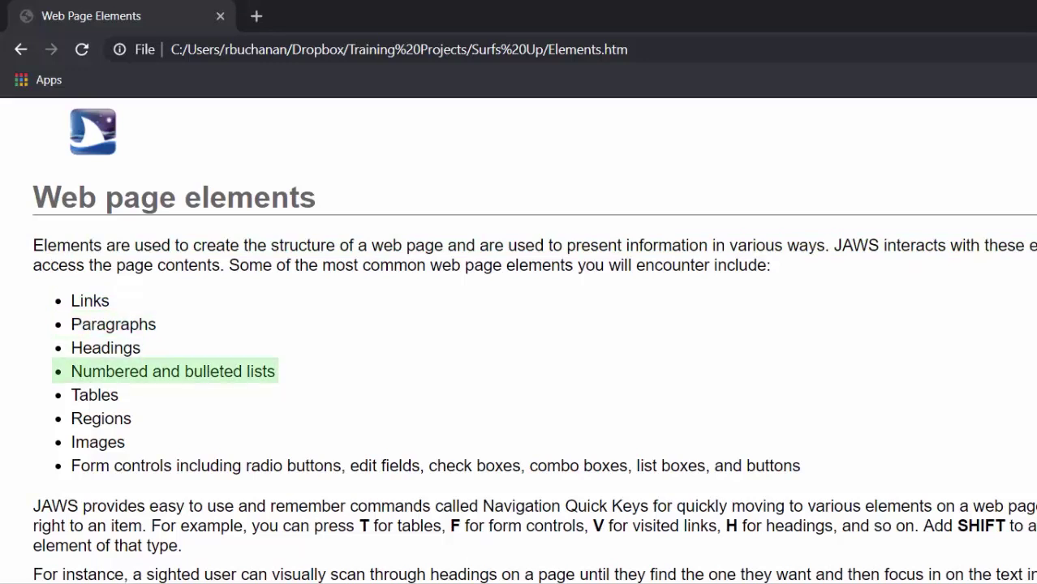
pyautogui.press('Down')
pyautogui.press('Down')
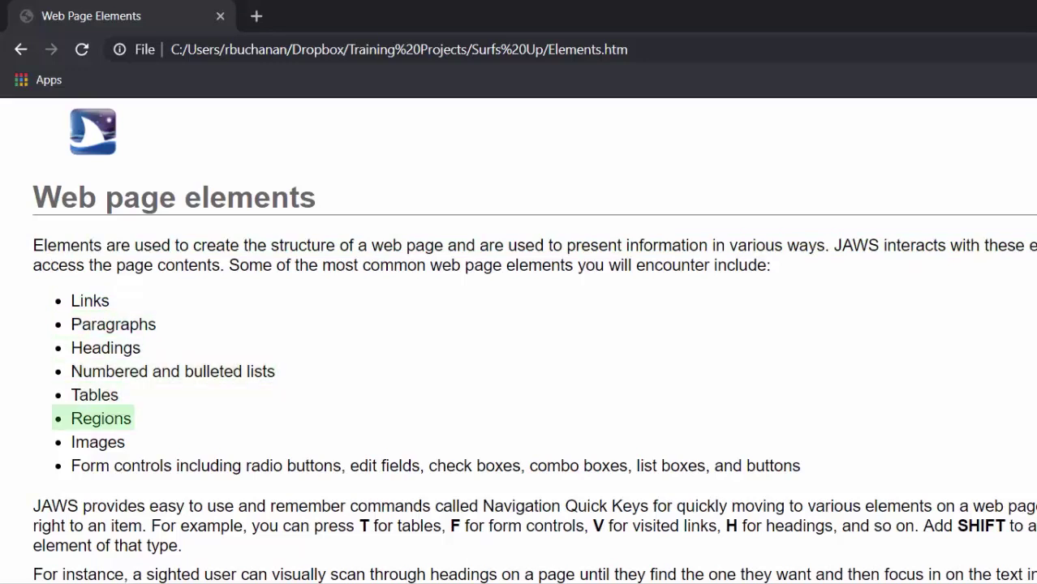
pyautogui.press('Down')
pyautogui.press('Down')
pyautogui.press('Down')
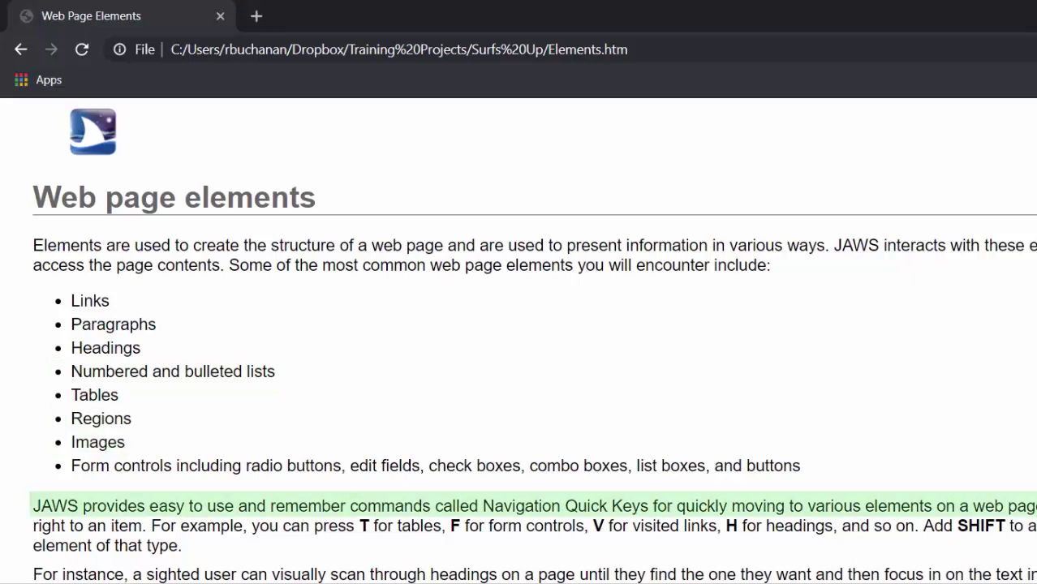
pyautogui.press('Up')
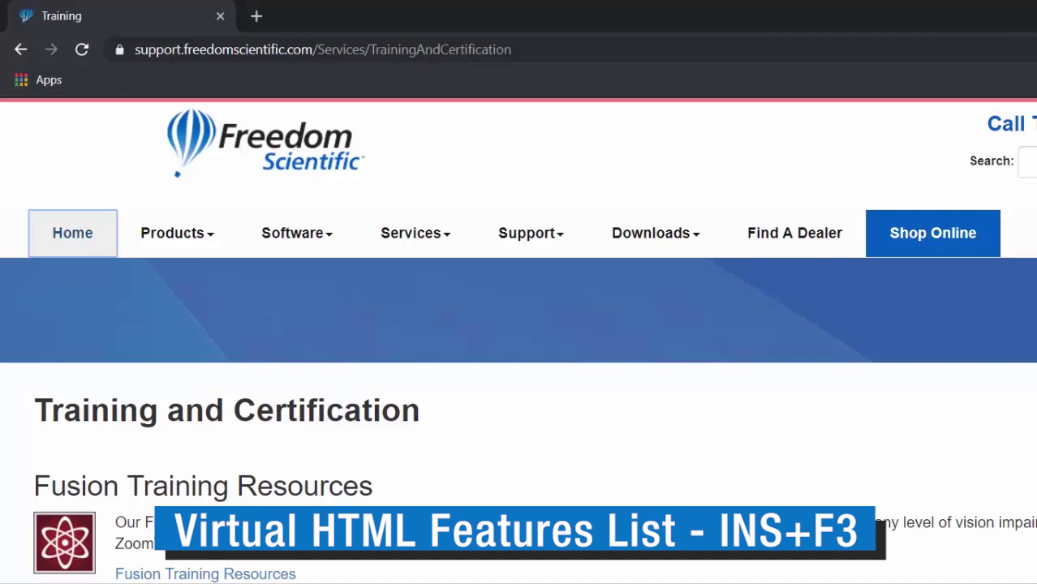
# - Open Virtual HTML Features with INS+F3 and step past Articles, Block Quotes and Buttons toward Paragraphs List
pyautogui.press('Insert+F3')
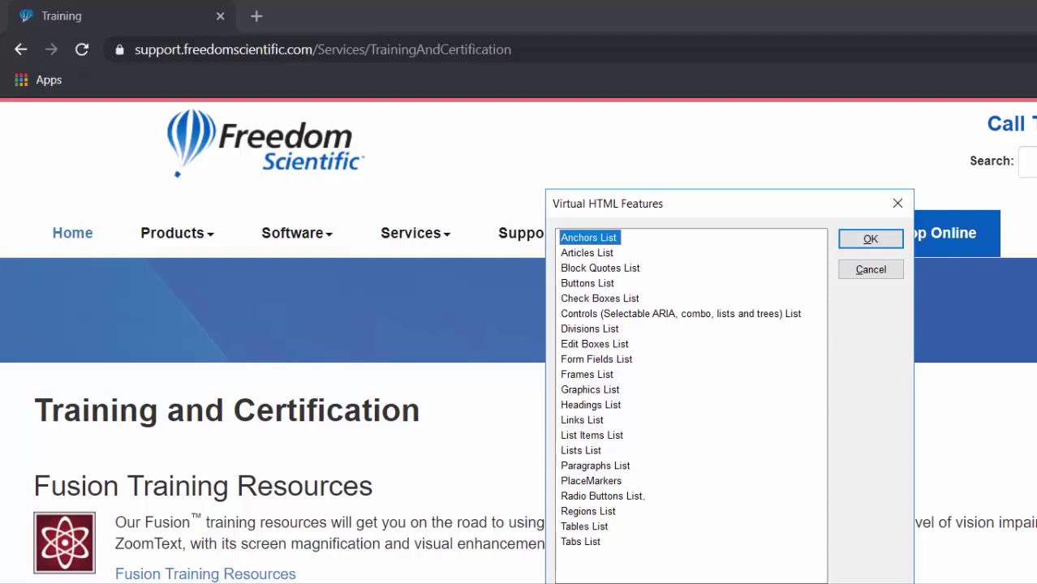
pyautogui.press('Down')
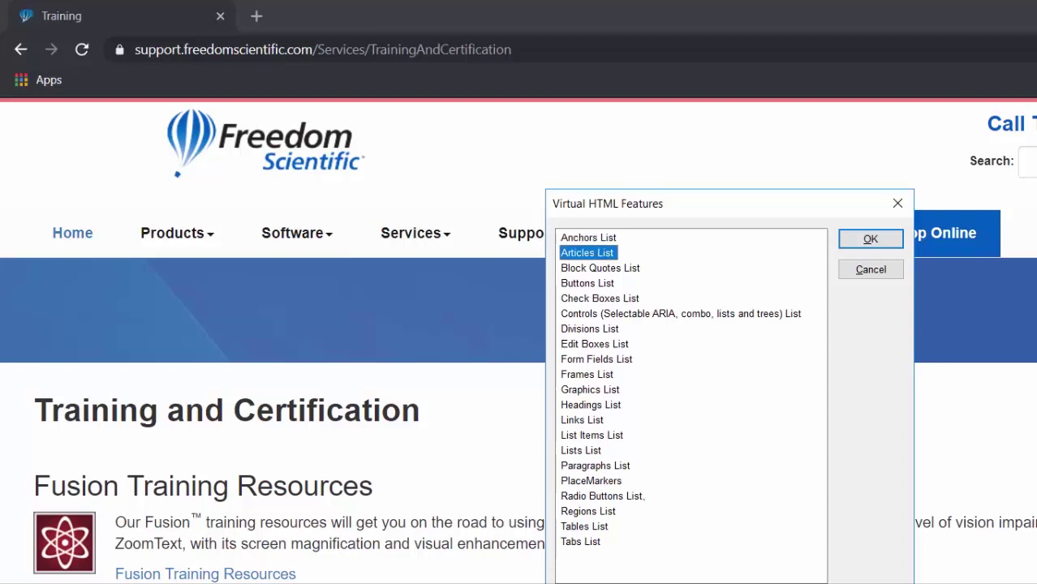
pyautogui.press('Down')
pyautogui.press('Down')
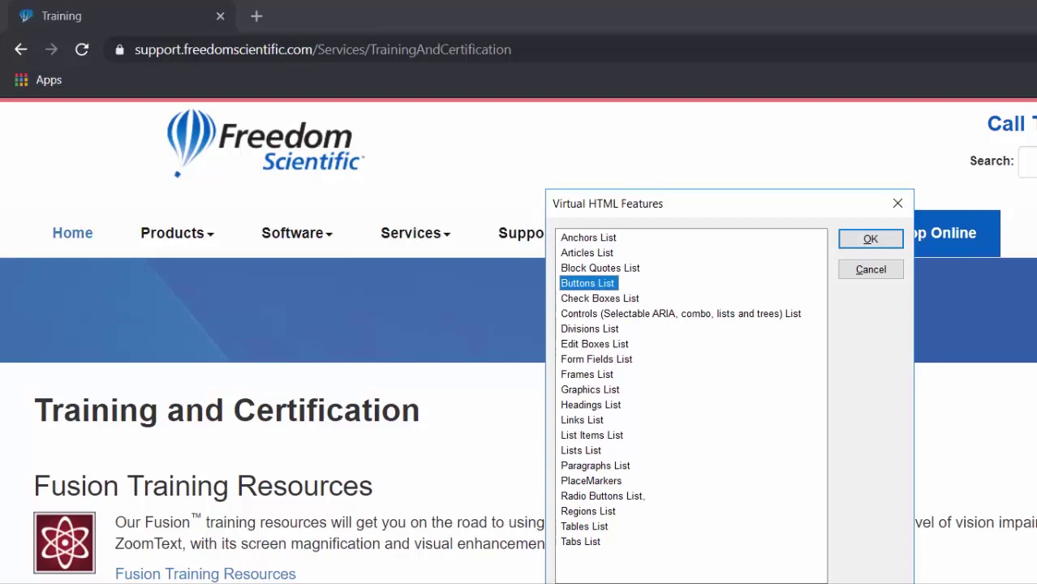
pyautogui.press('Down')
pyautogui.press('l')
pyautogui.press('l')
pyautogui.press('l')
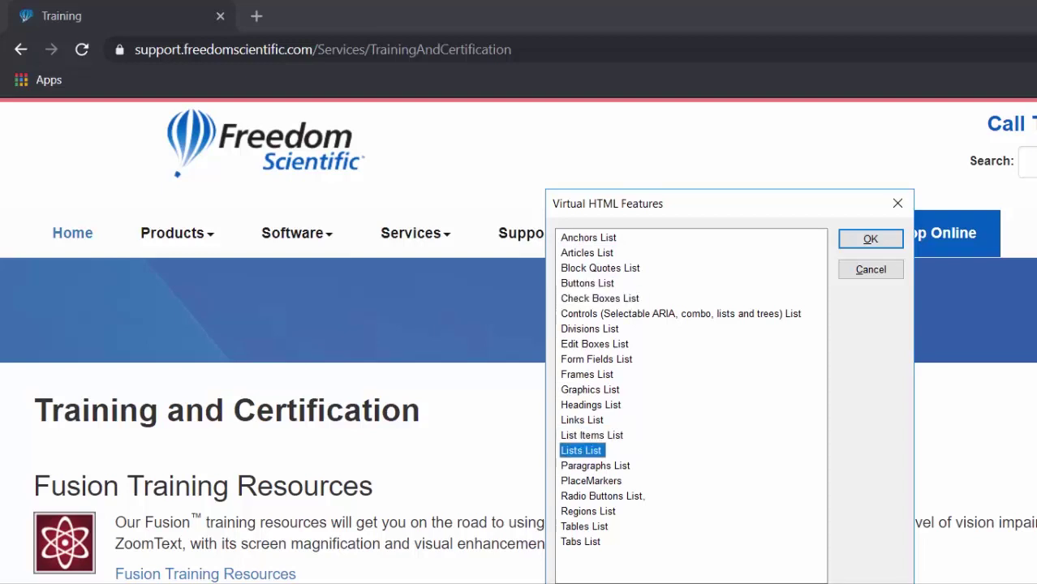
pyautogui.press('Down')
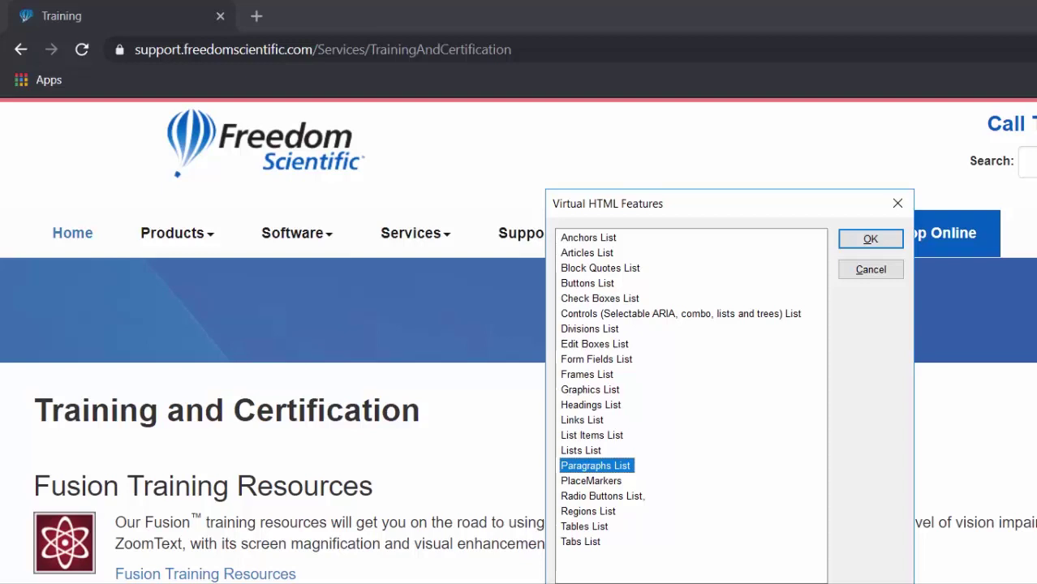
# - Open Select a Paragraph, move past Fusion Training Resources to the JAWS Training paragraph, then close it
pyautogui.press('Return')
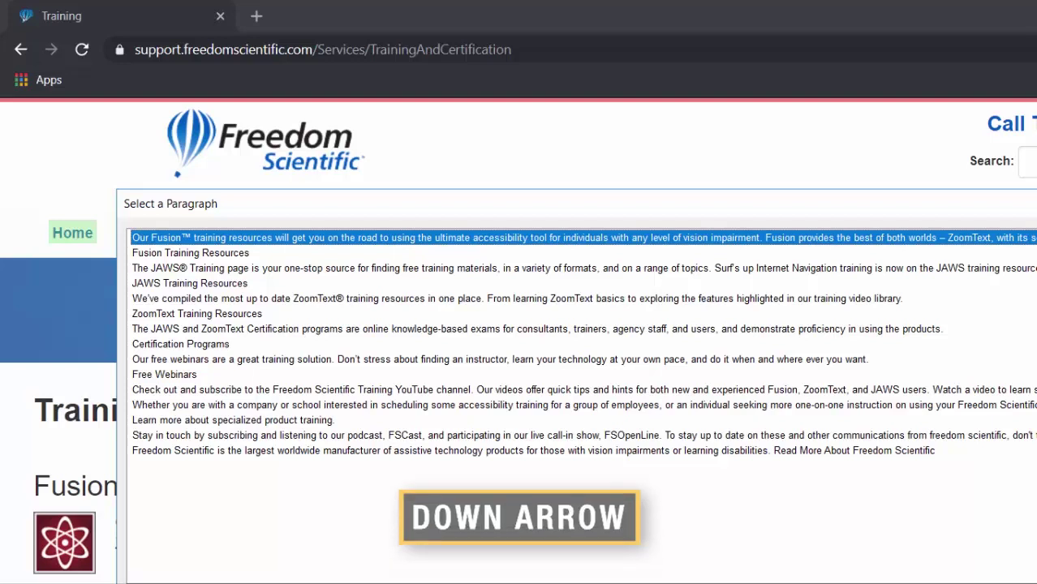
pyautogui.press('Down')
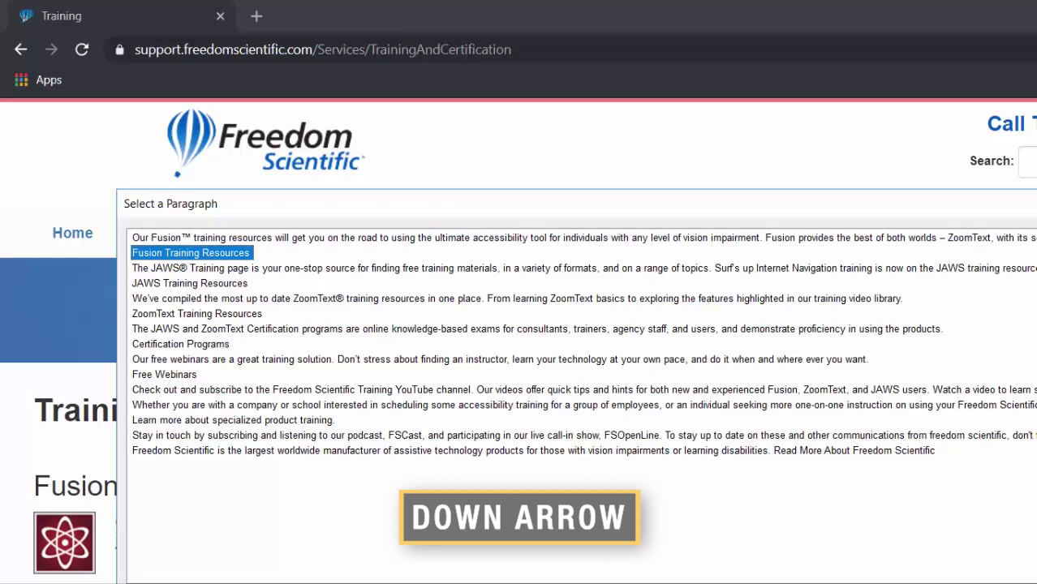
pyautogui.press('Down')
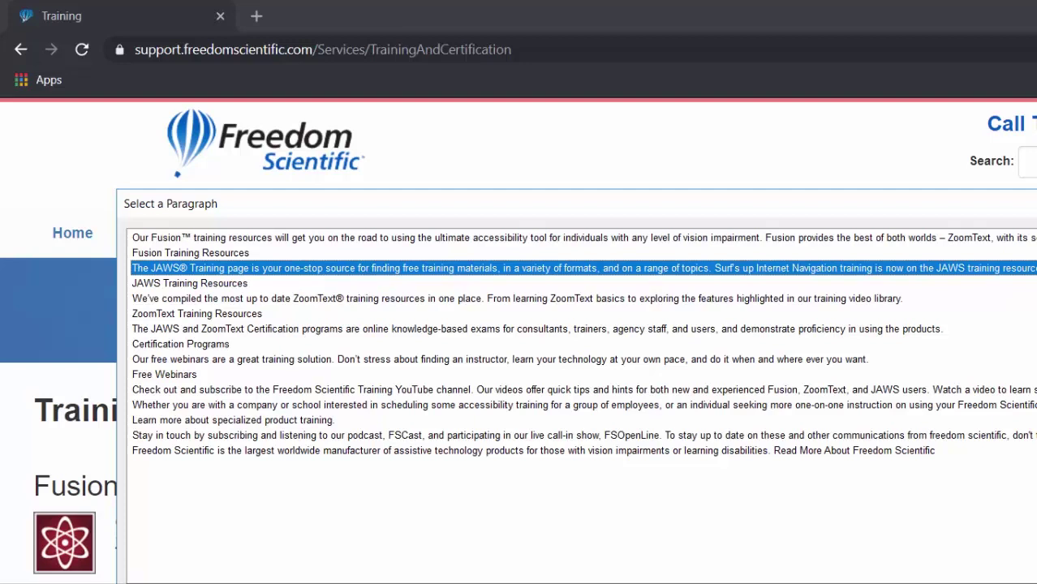
pyautogui.press('Escape')
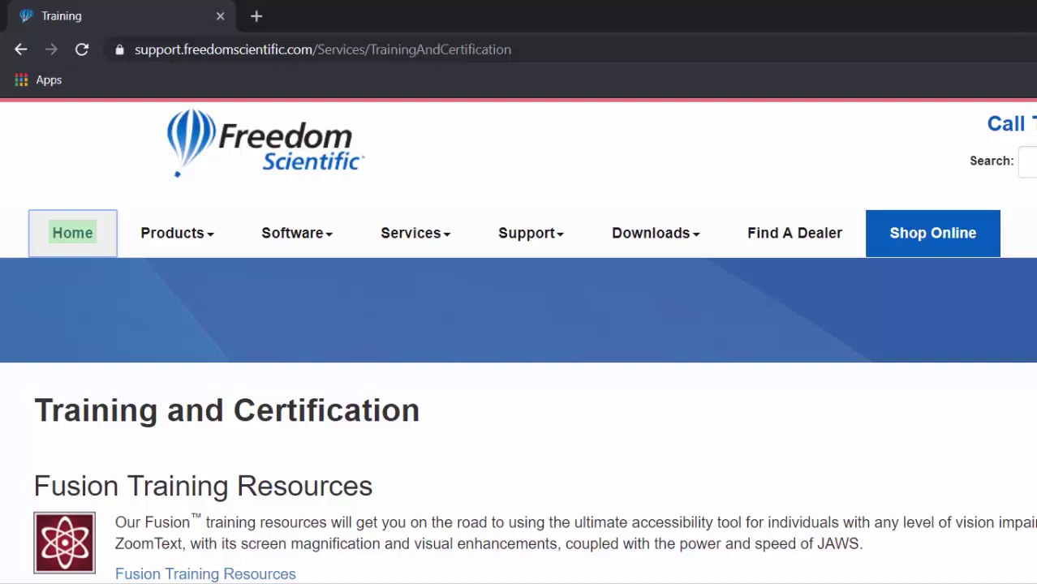
# - Open the Heading List and move past Fusion and JAWS headings to ZoomText Training Resources, level 2
pyautogui.press('Insert+F6')
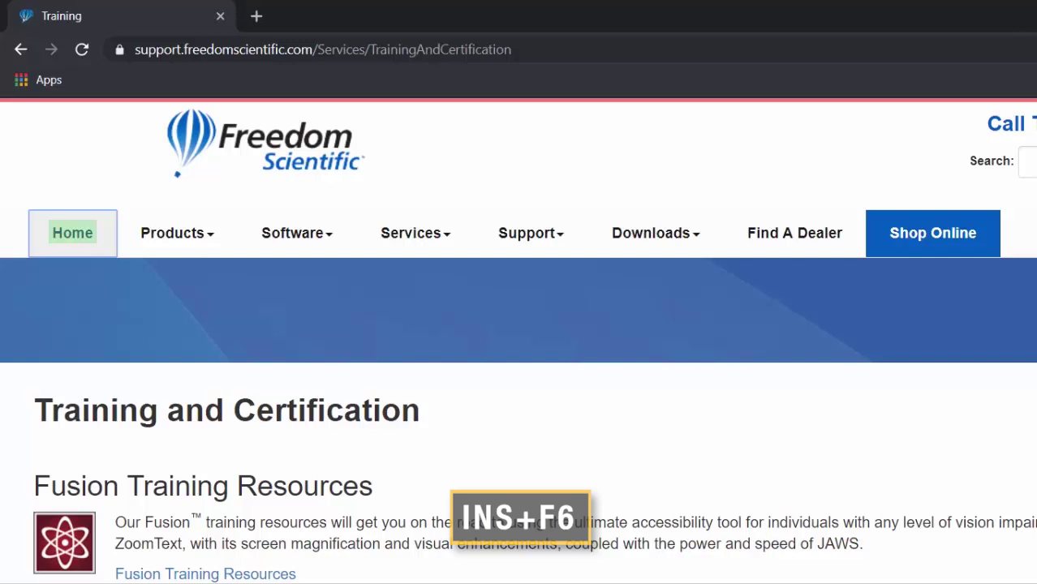
pyautogui.press('Insert+F7')
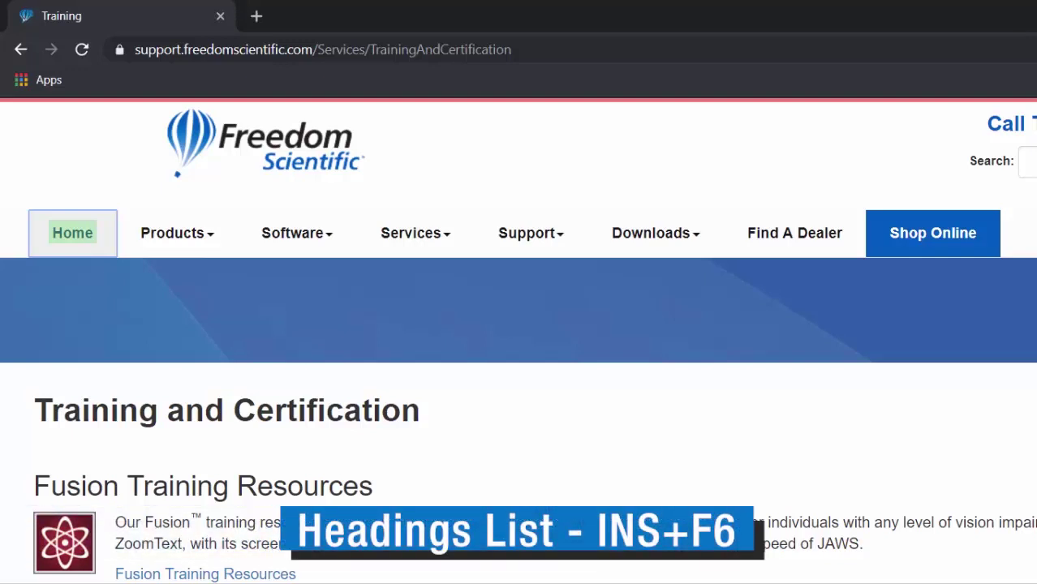
pyautogui.press('Insert+F6')
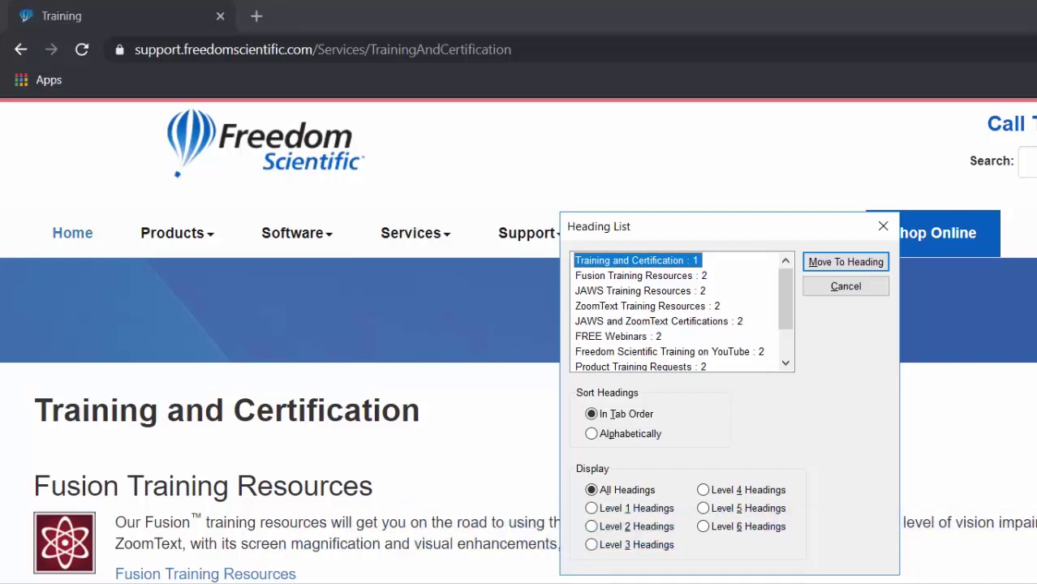
pyautogui.press('Down')
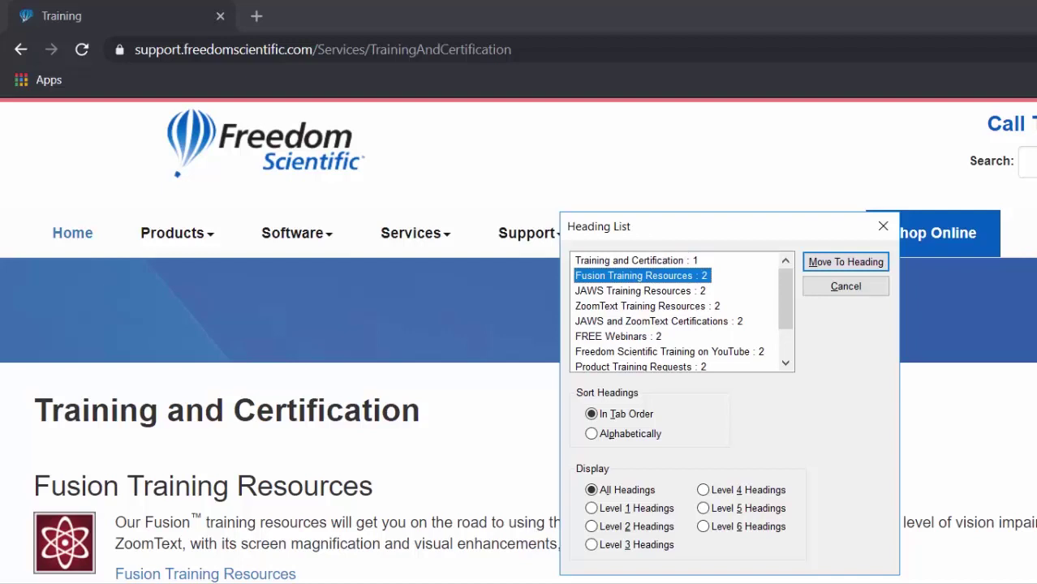
pyautogui.press('Down')
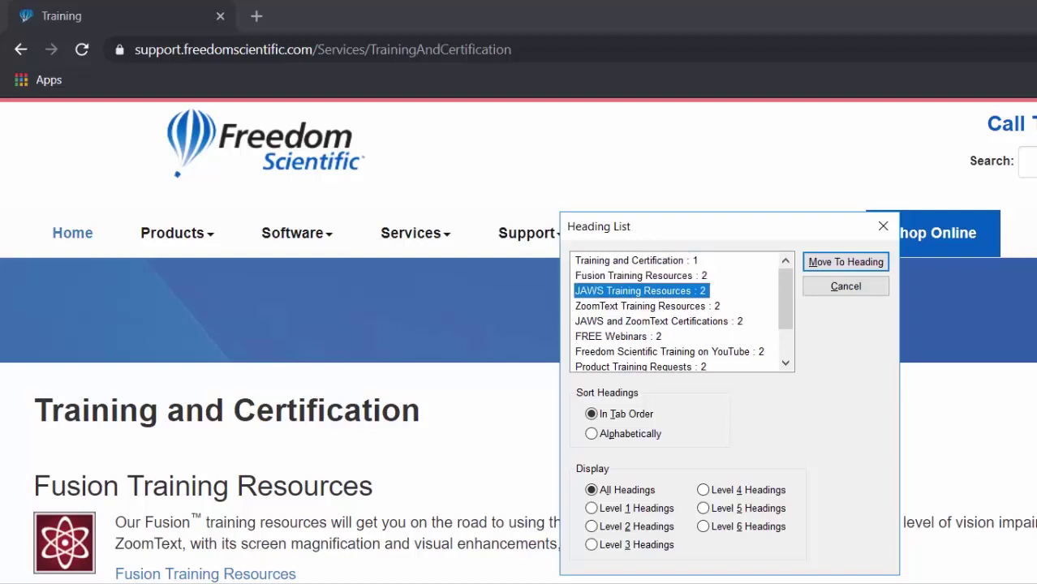
pyautogui.press('Down')
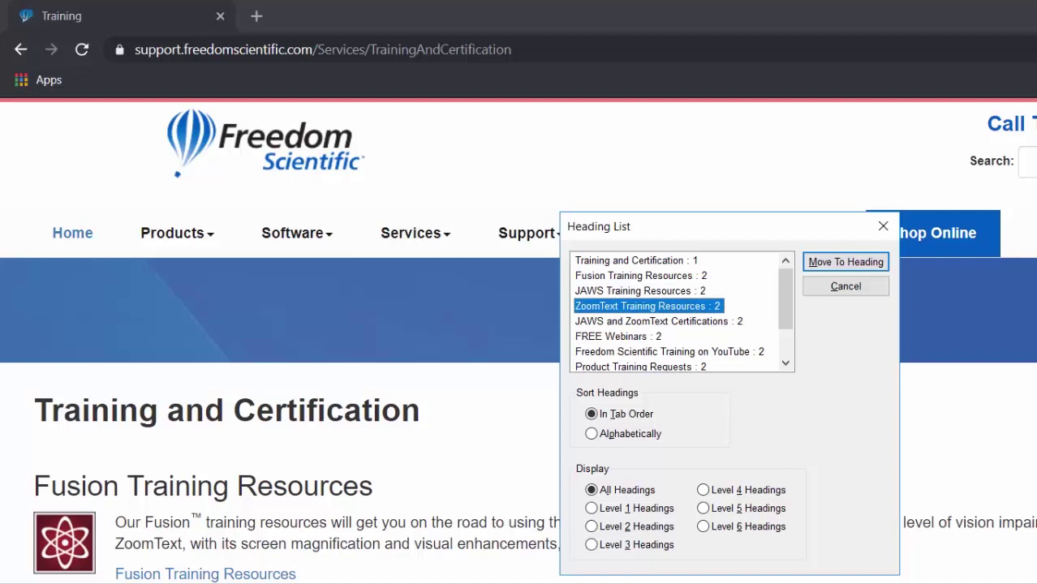
# - Close the Heading List, then activate the Freedom Scientific homepage link from the Links List
pyautogui.press('Escape')
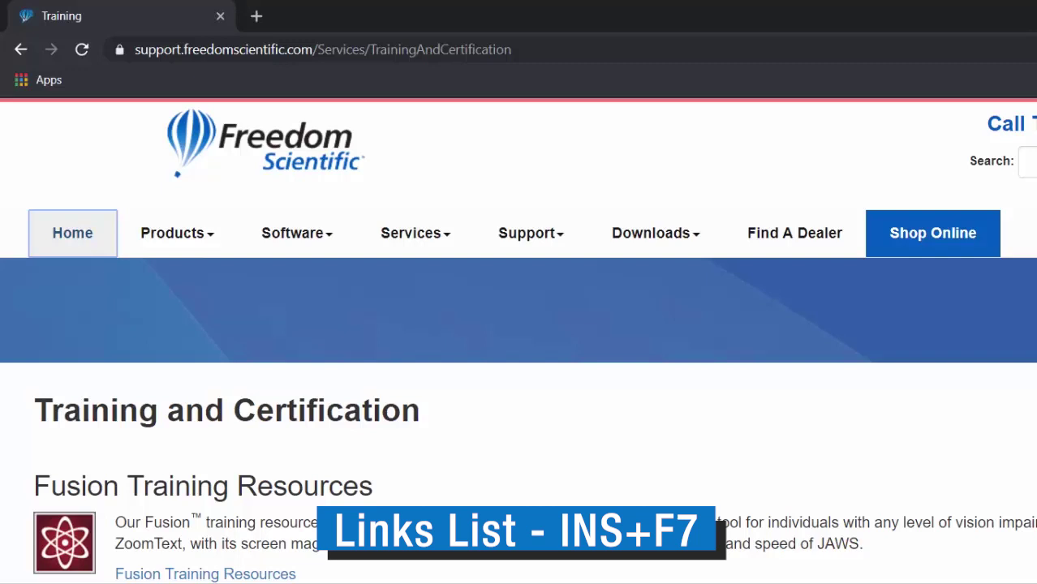
pyautogui.press('Insert+F7')
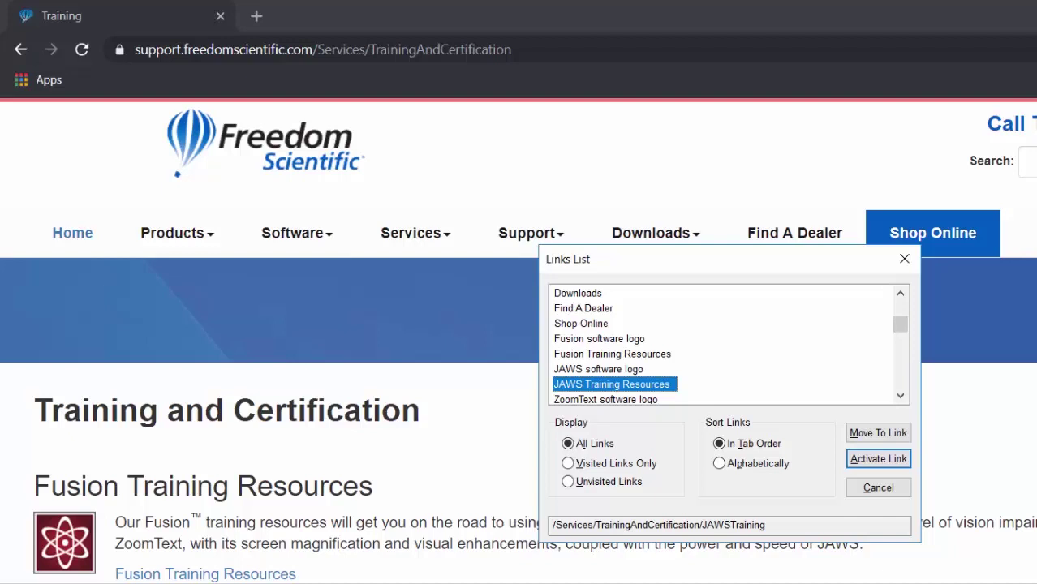
pyautogui.press('Home')
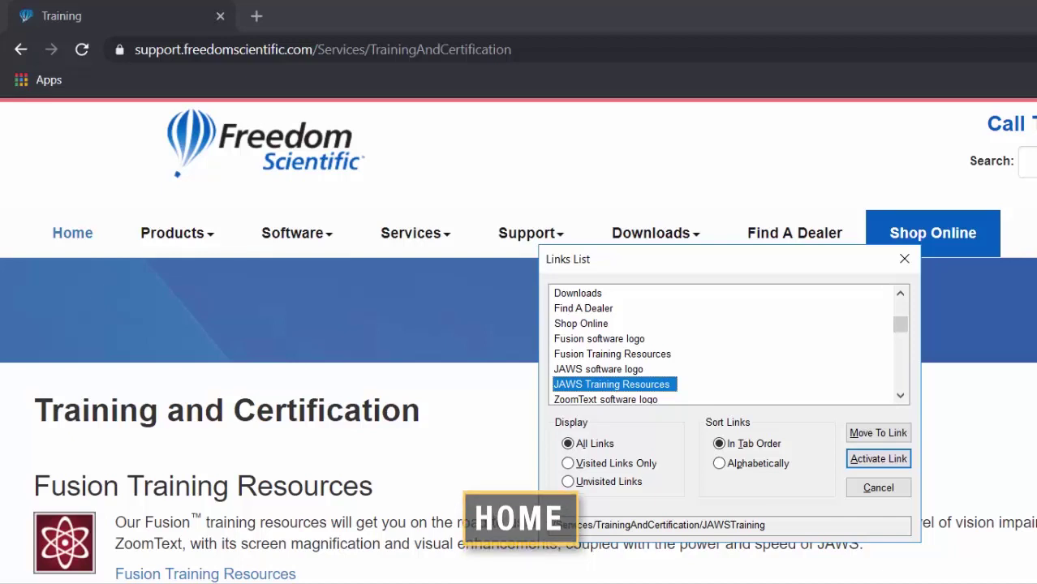
pyautogui.press('Home')
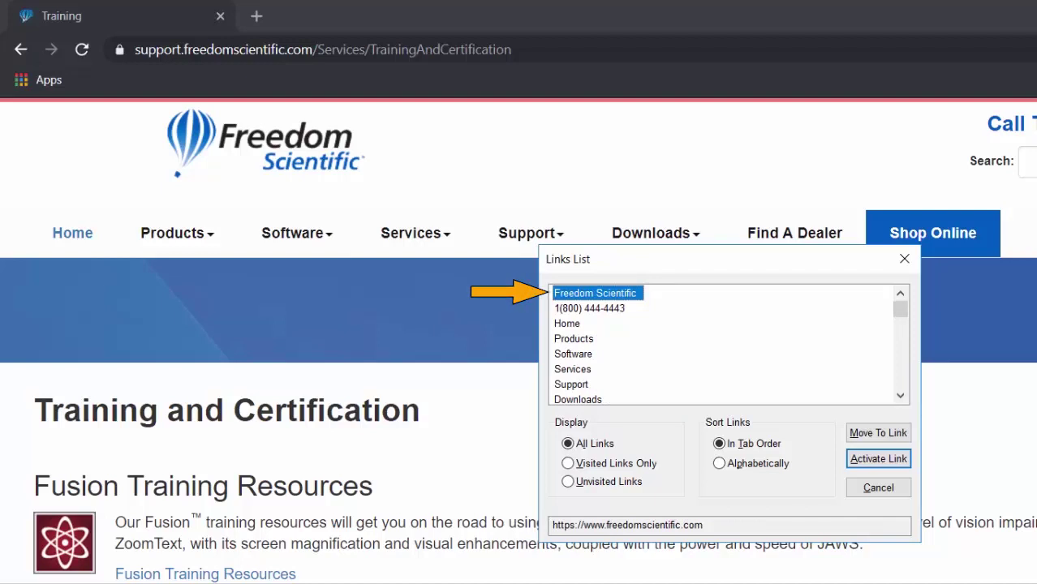
pyautogui.press('Return')
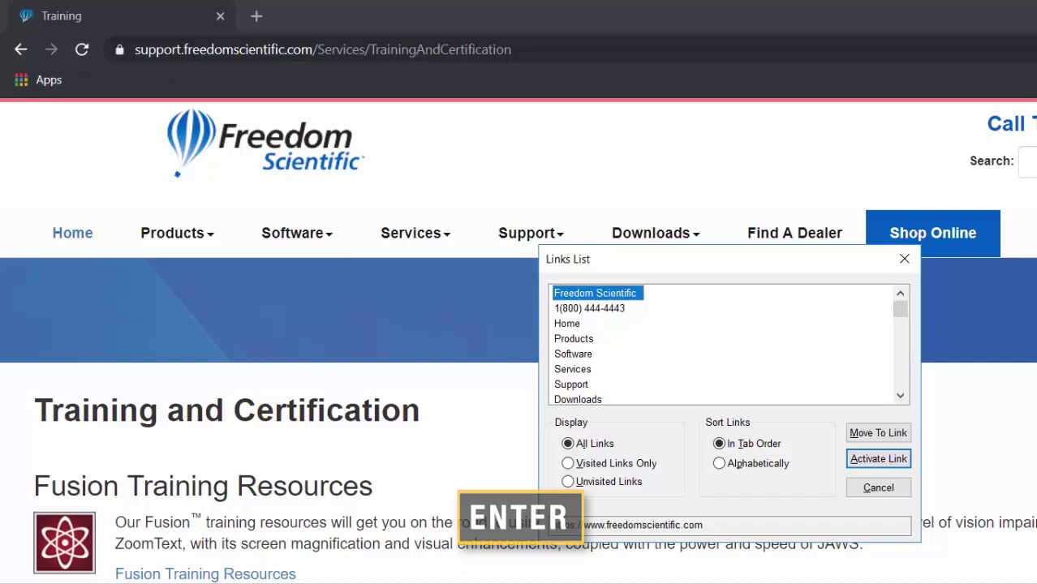